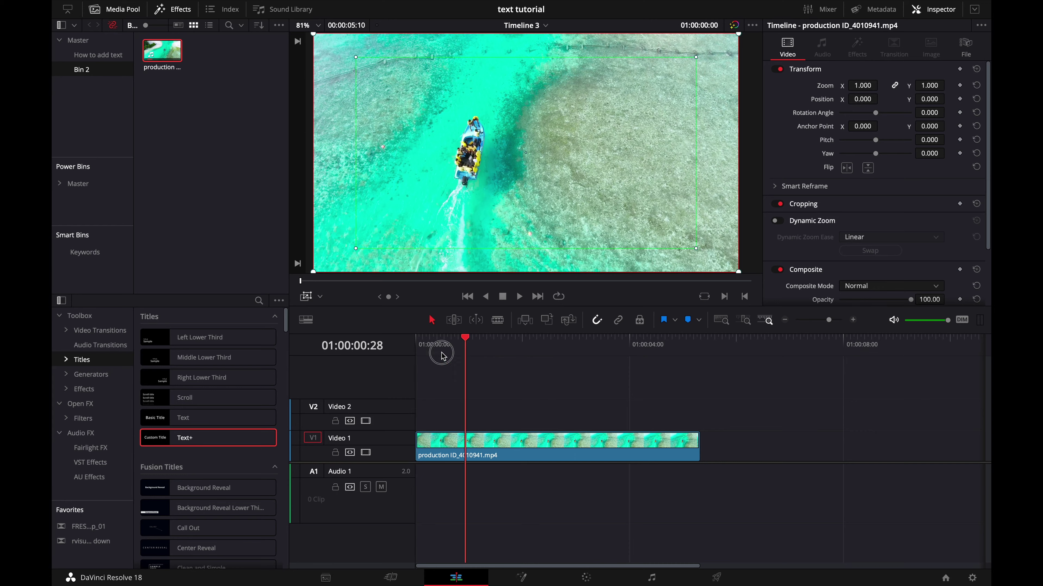
Preview the drone clip, return to the timeline start, and select the clip on Video 1
key(space)
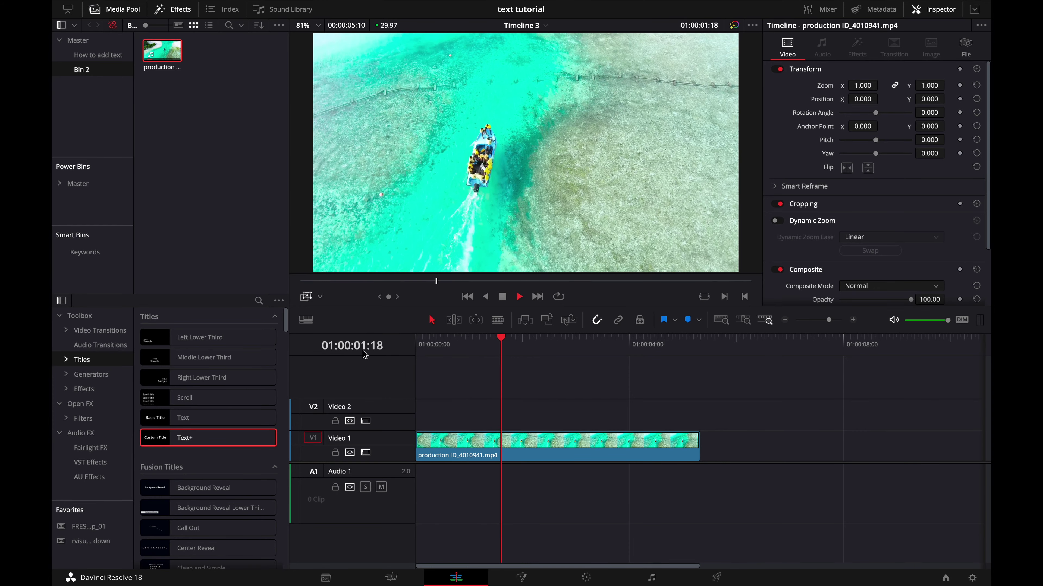
key(space)
key(Home)
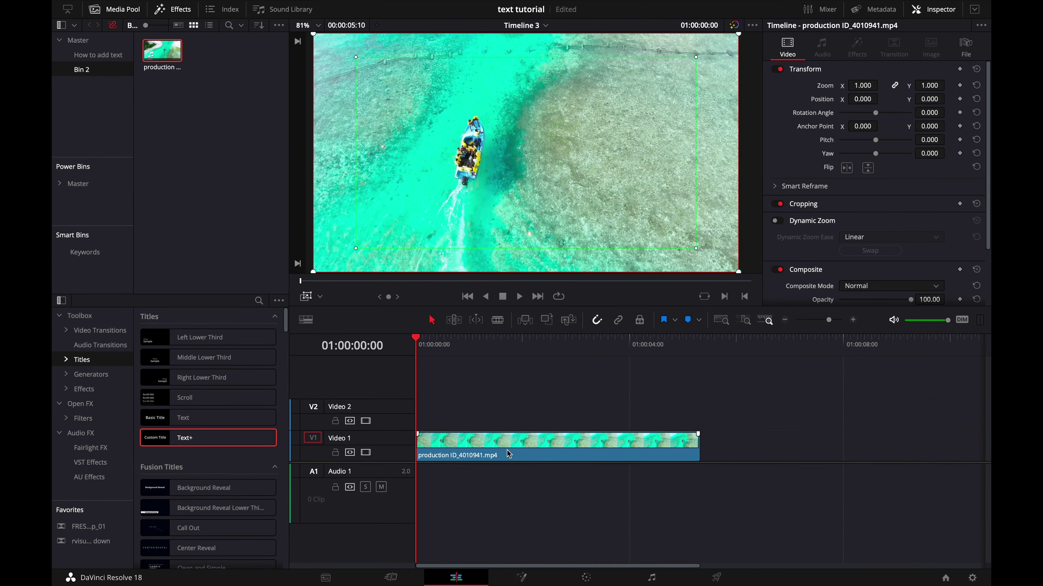
click(508, 455)
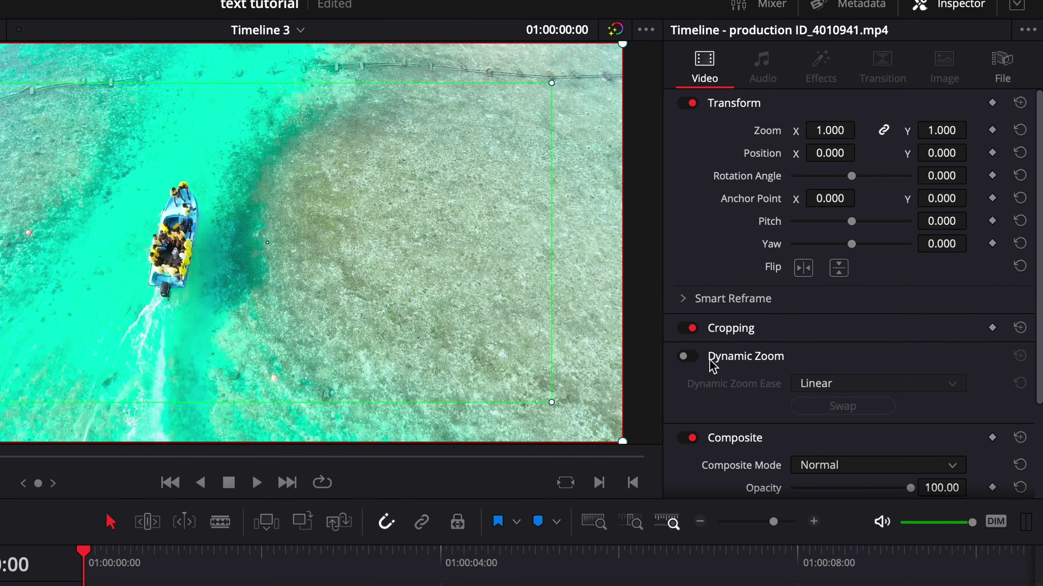
Enable Dynamic Zoom on the drone clip and test Swap twice, leaving the framing unchanged
click(689, 357)
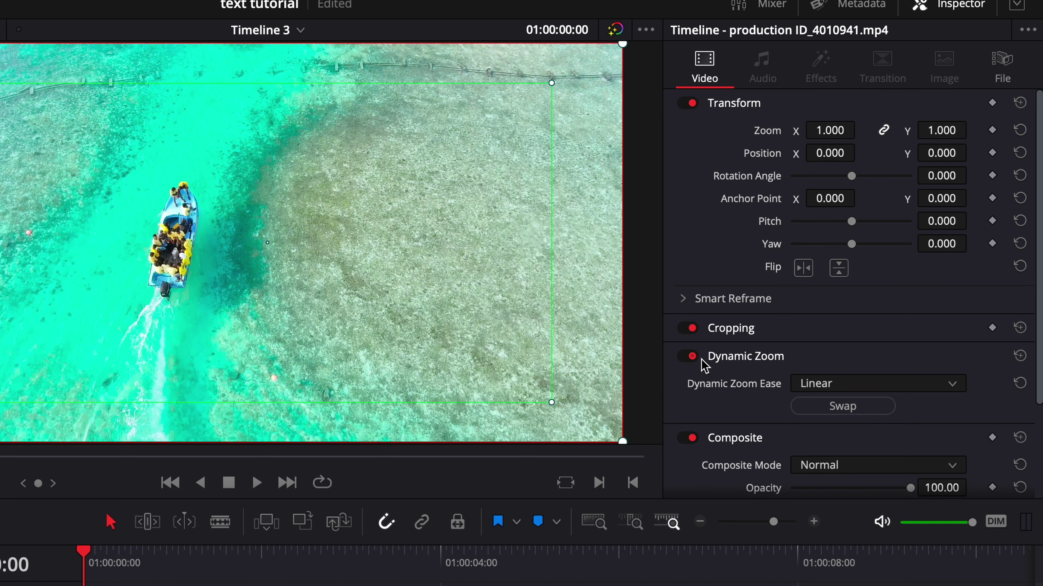
click(837, 406)
click(840, 406)
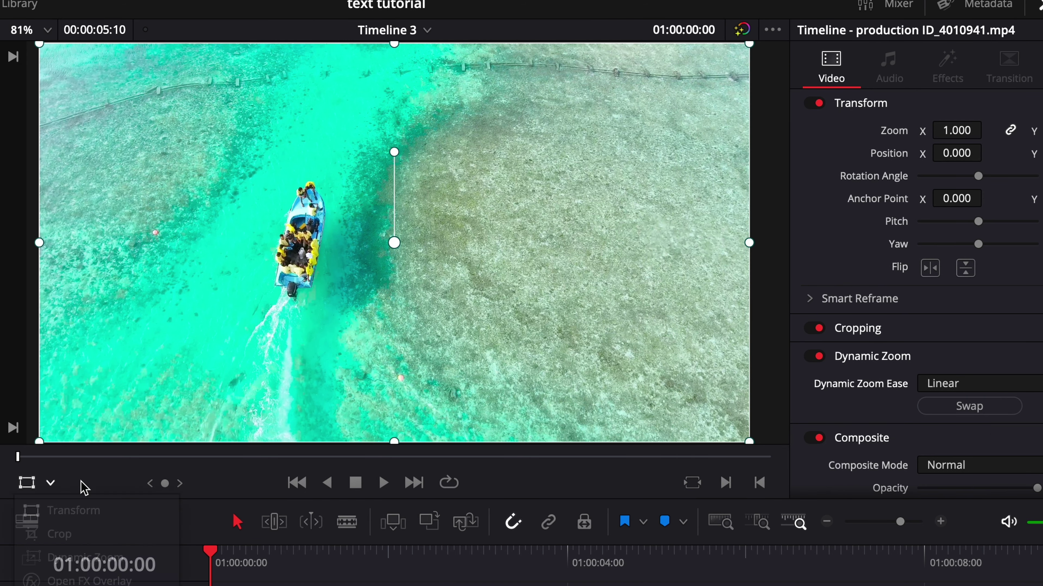
click(50, 484)
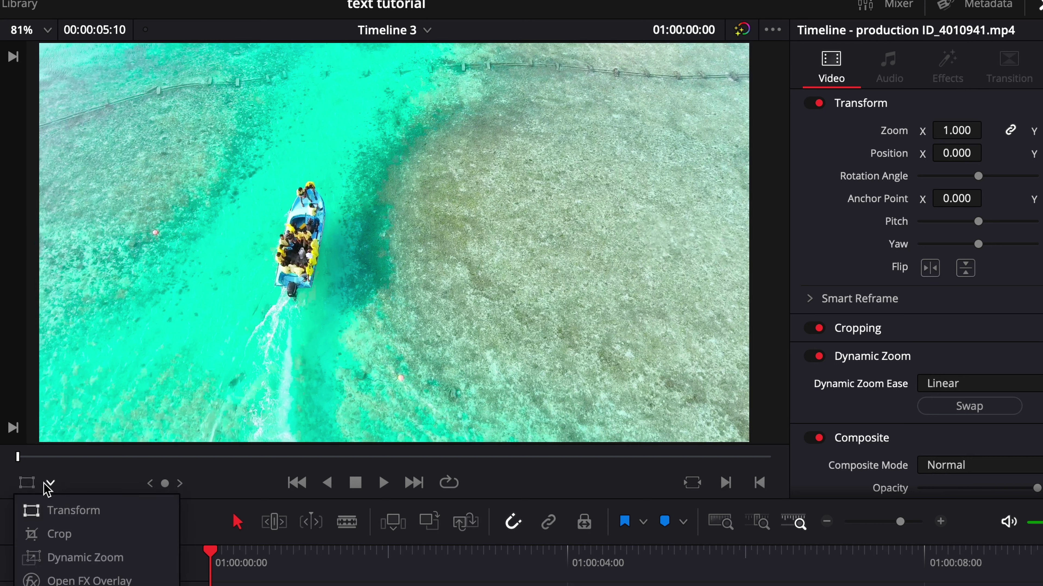
Show the Dynamic Zoom framing boxes in the viewer and play the clip to preview the zoom
click(65, 559)
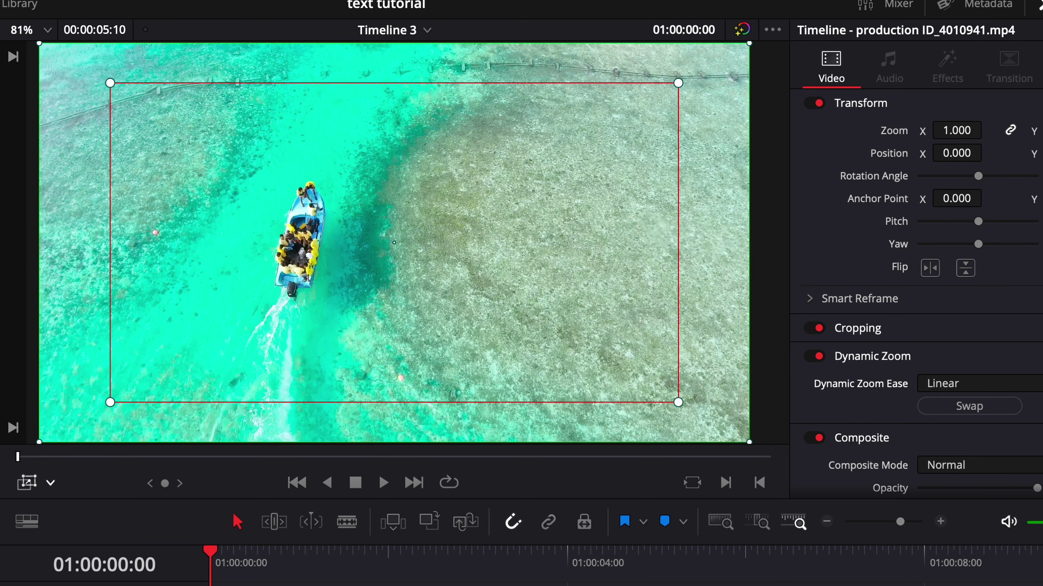
click(749, 44)
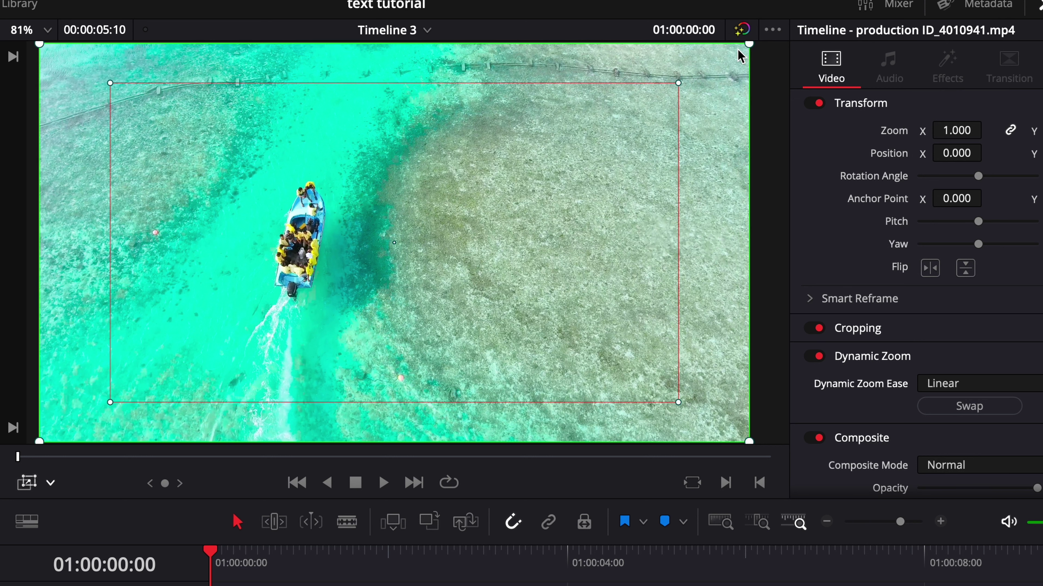
key(space)
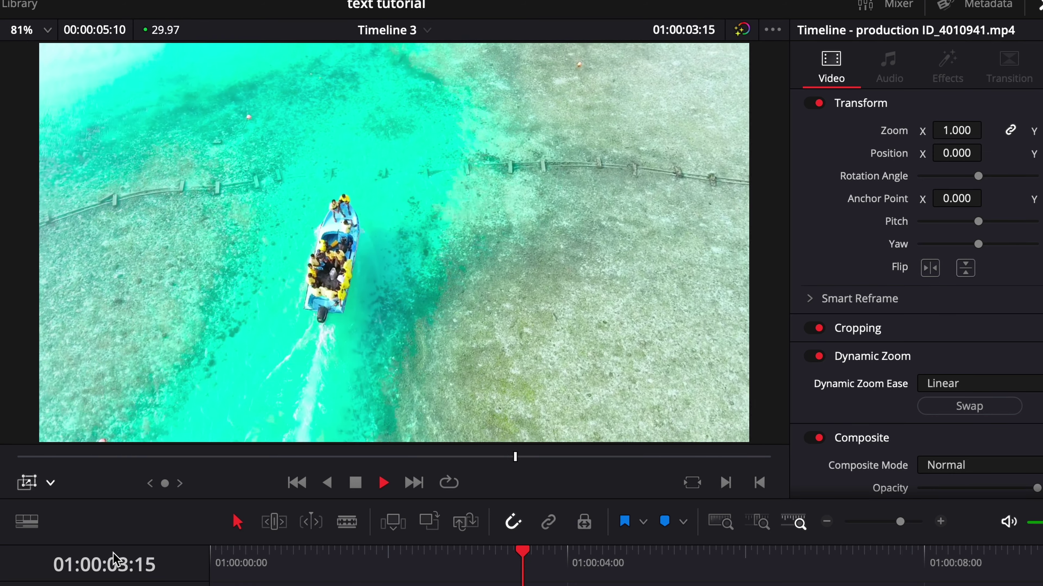
Shrink the end framing tightly around the boat, replay from the start, then swap start and end framing
key(space)
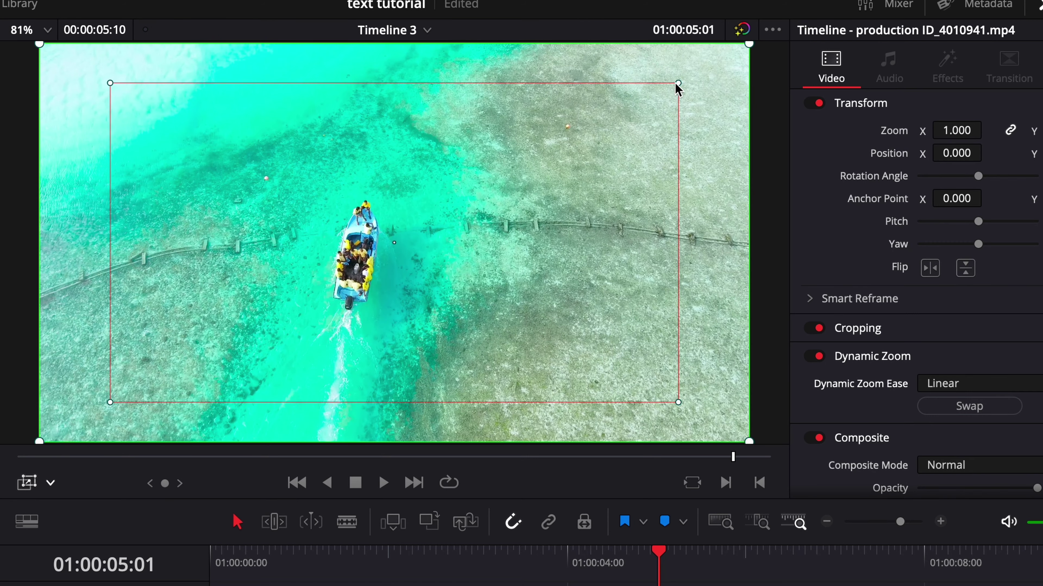
drag(677, 84, 585, 135)
key(Home)
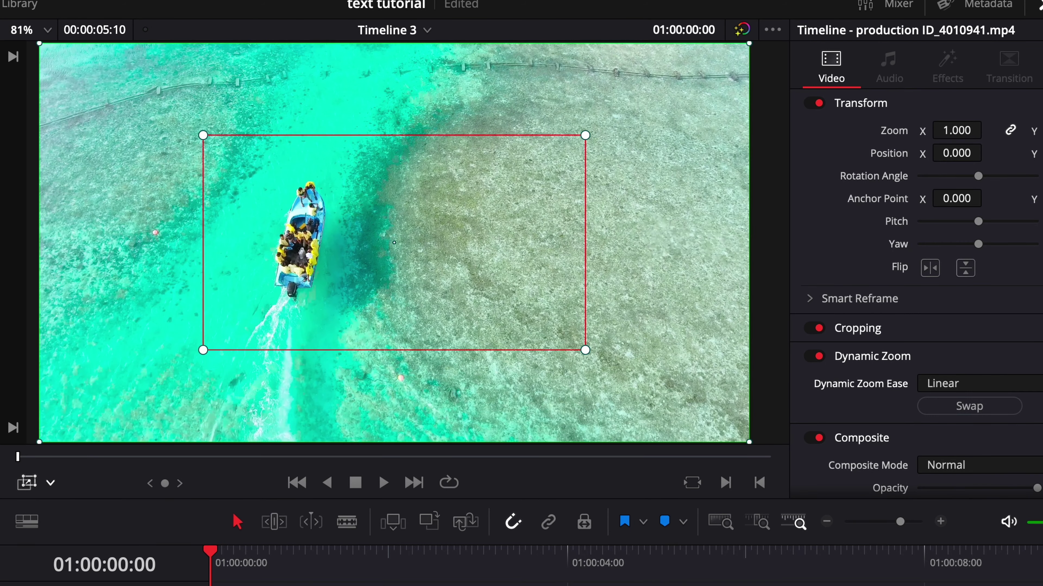
key(space)
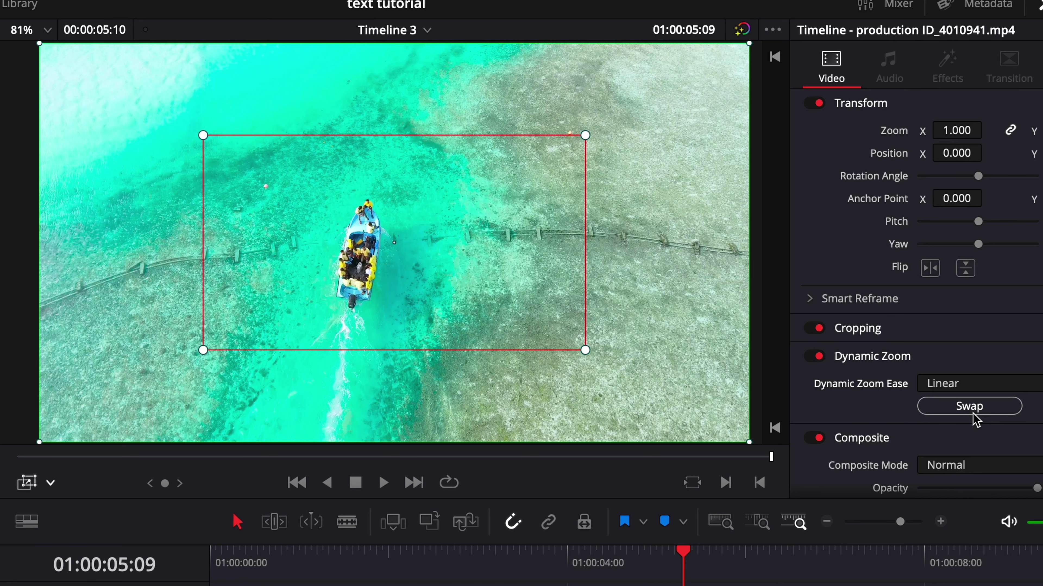
click(972, 413)
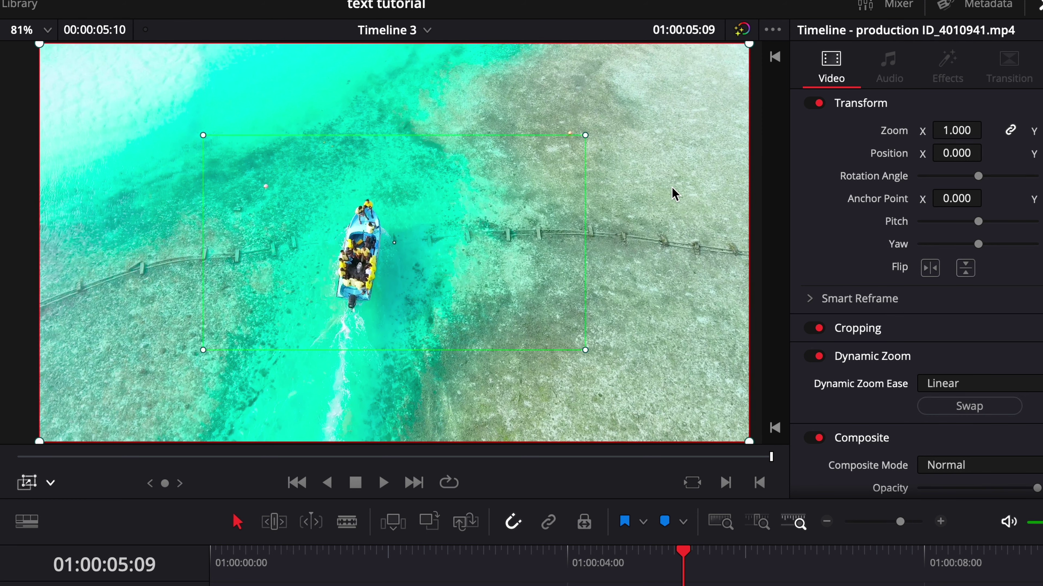
Preview the reversed zoom from the start, then swap the framings back to push in
key(Home)
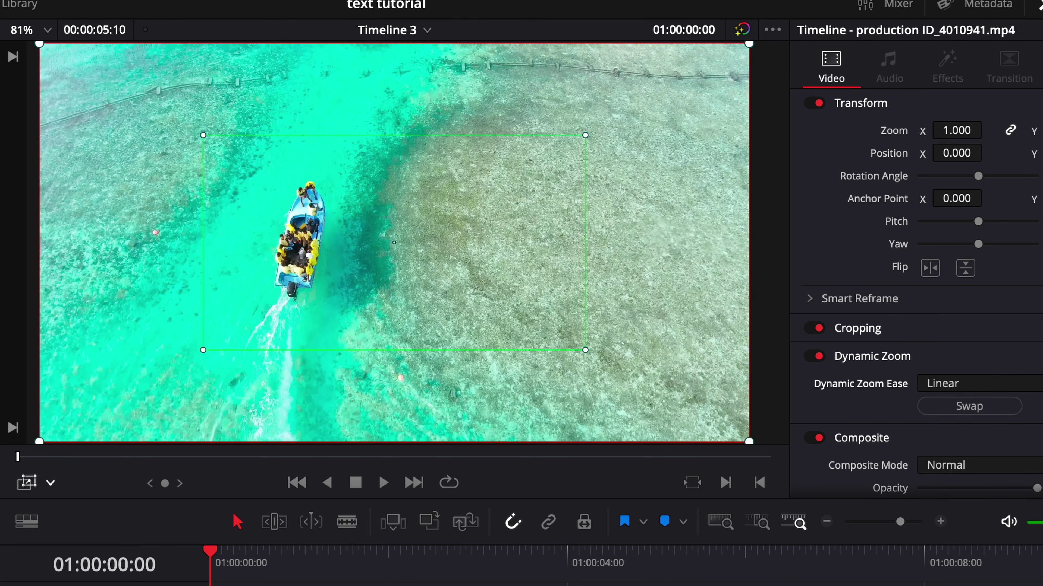
key(space)
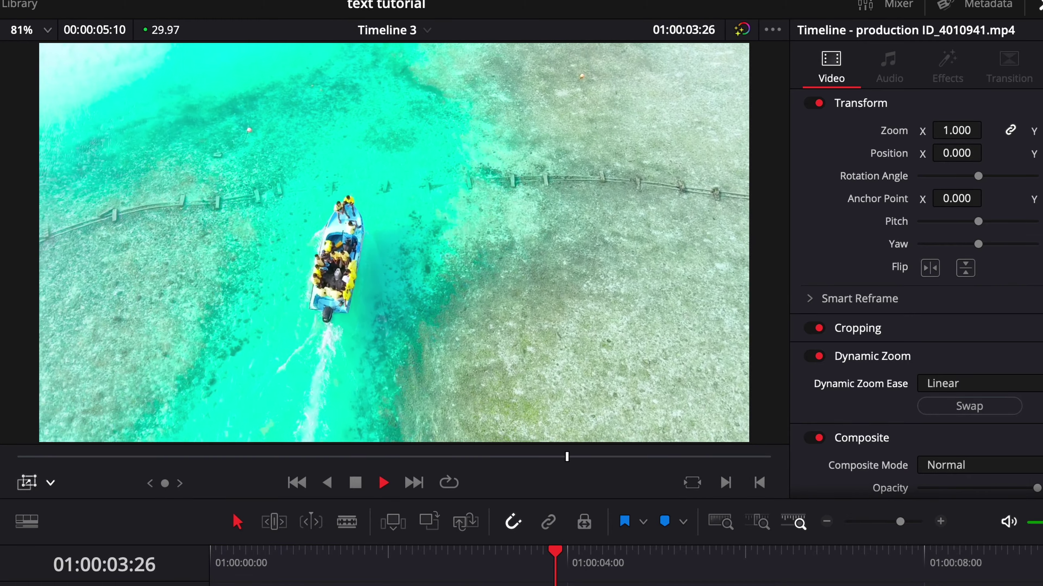
click(964, 411)
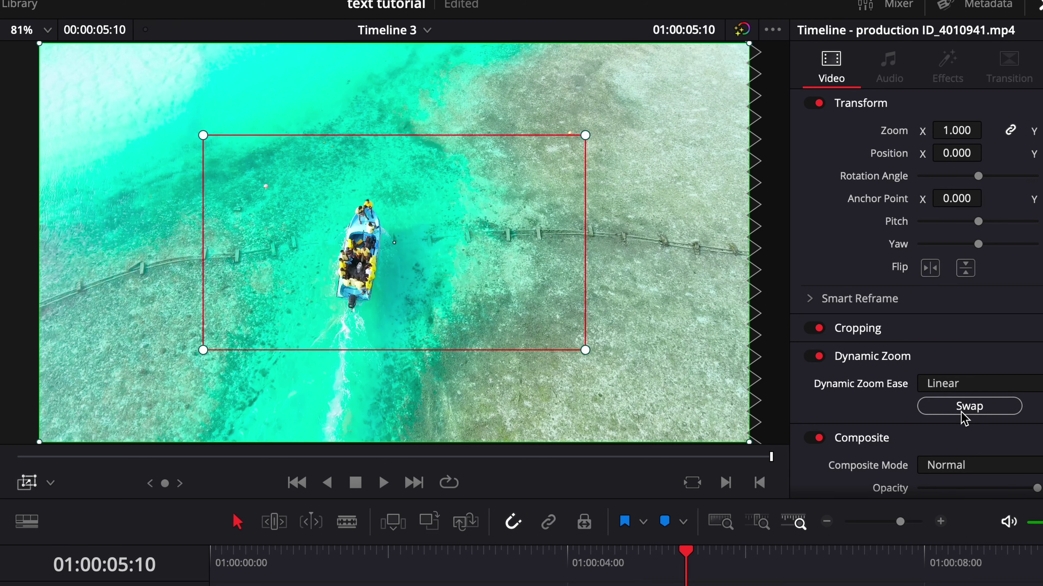
click(978, 388)
Replay the push-in zoom from the start and bring up the Dynamic Zoom Ease choices
click(979, 388)
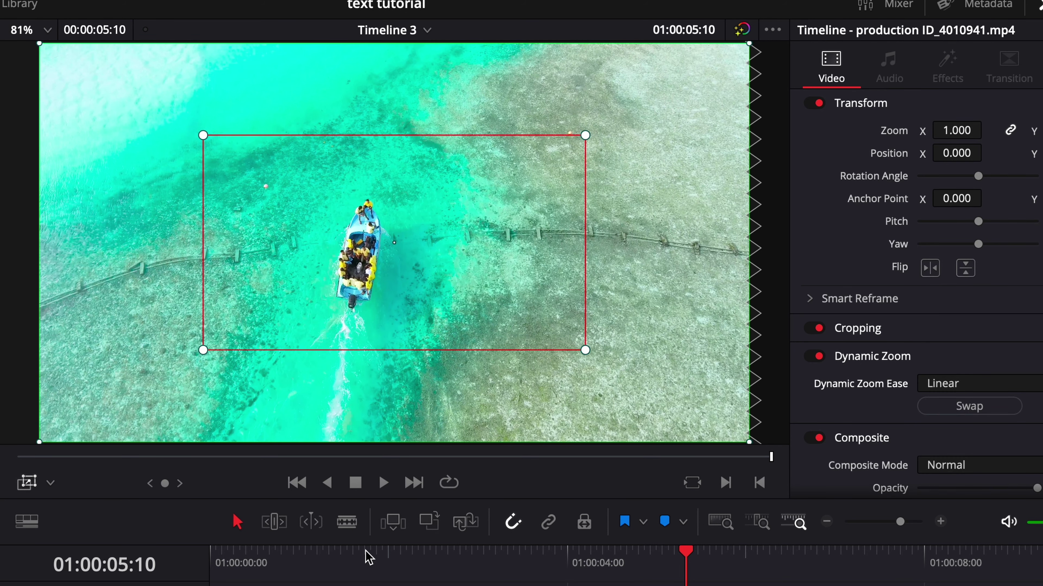
key(Home)
key(space)
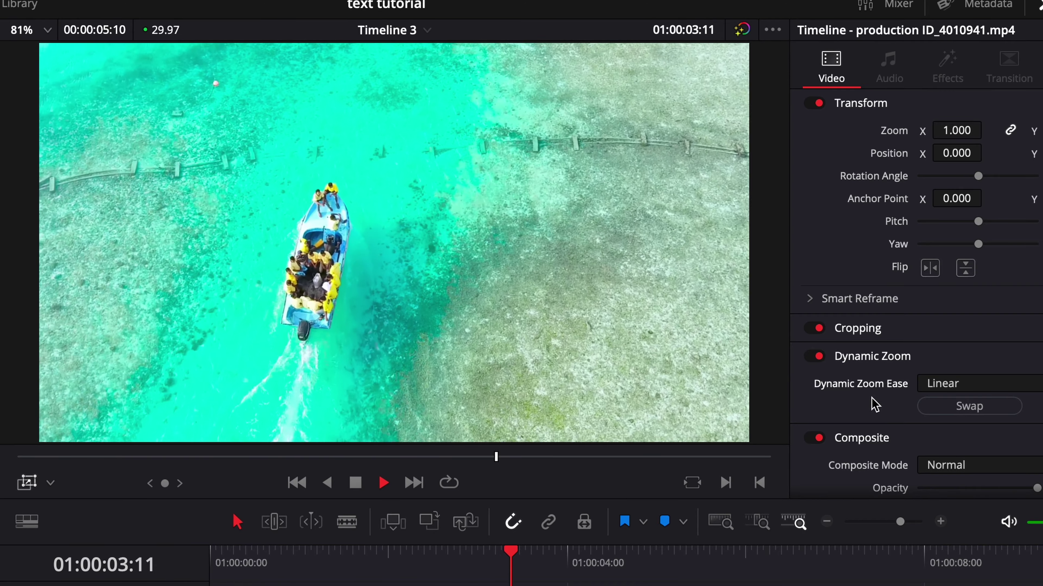
key(space)
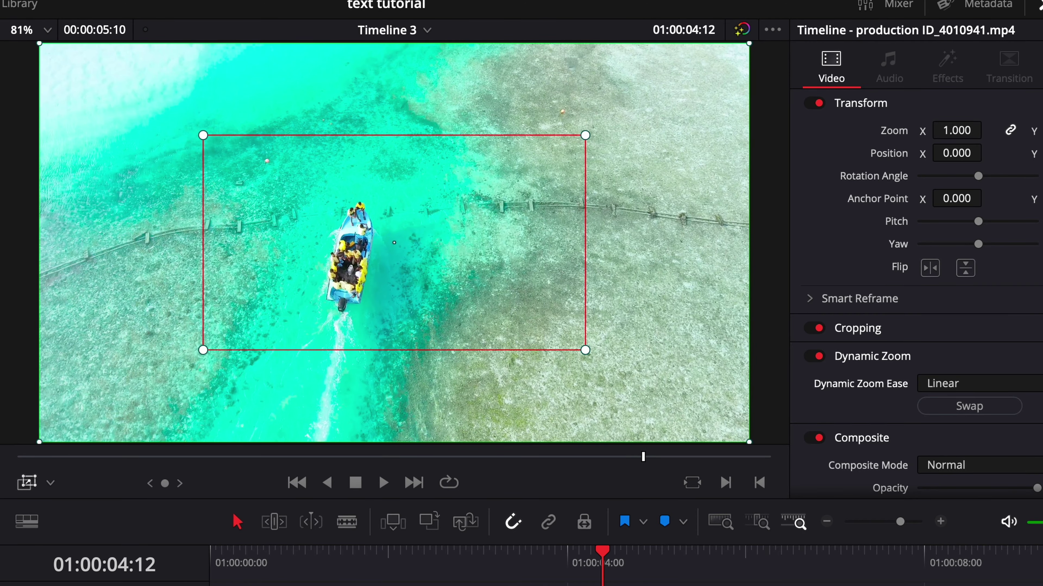
key(Home)
click(1012, 384)
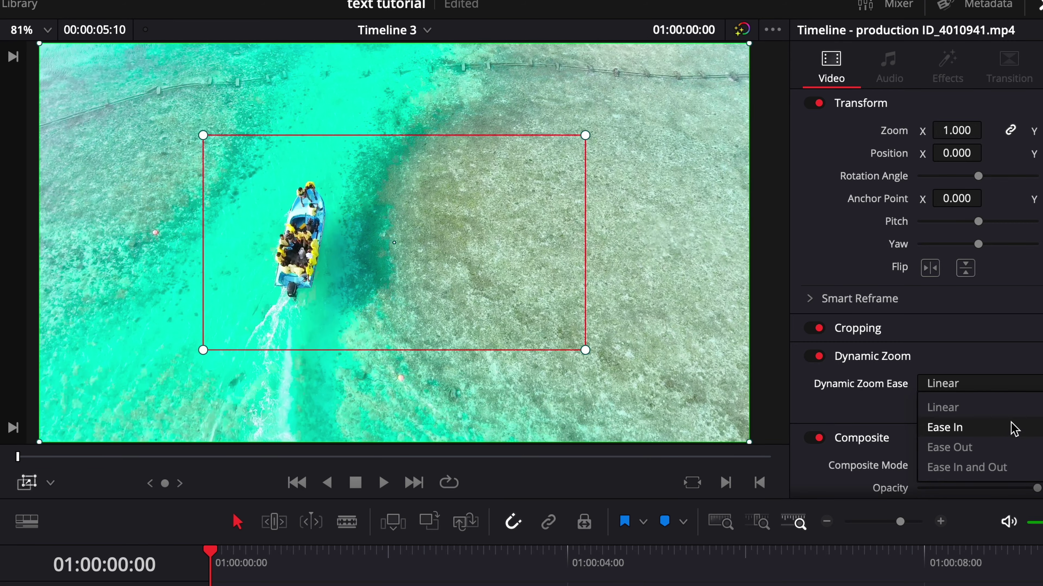
Set the Dynamic Zoom Ease to Ease In and preview it from the clip's beginning
click(997, 429)
key(space)
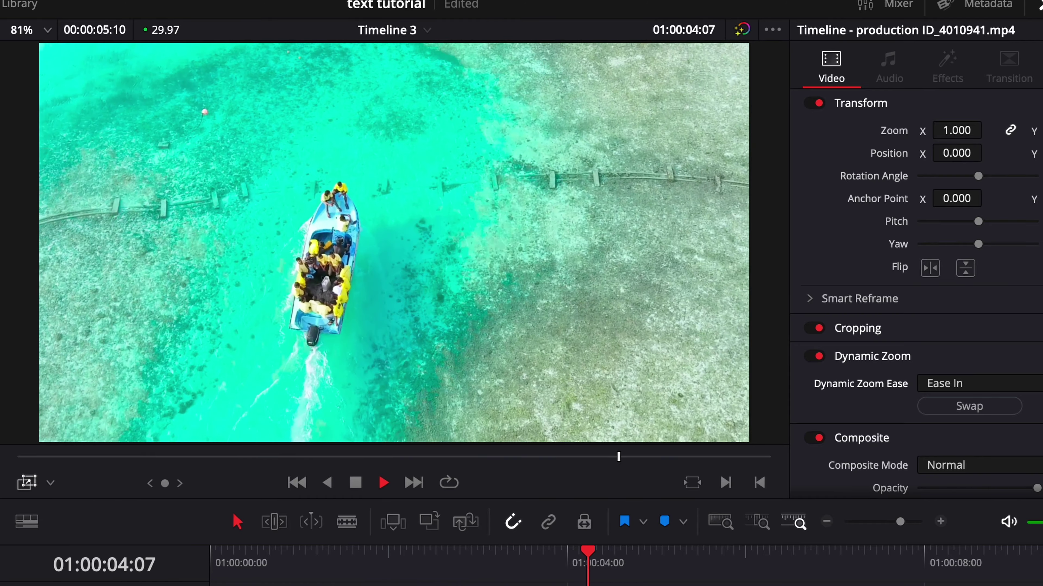
click(225, 565)
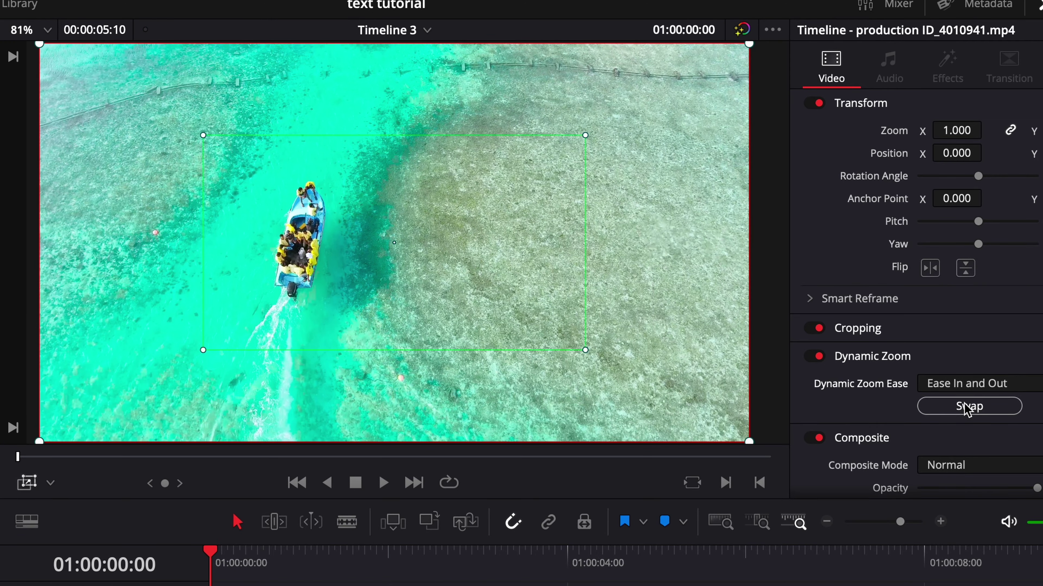
Swap the start and end framing, preview the result, then switch Dynamic Zoom off
click(967, 406)
key(space)
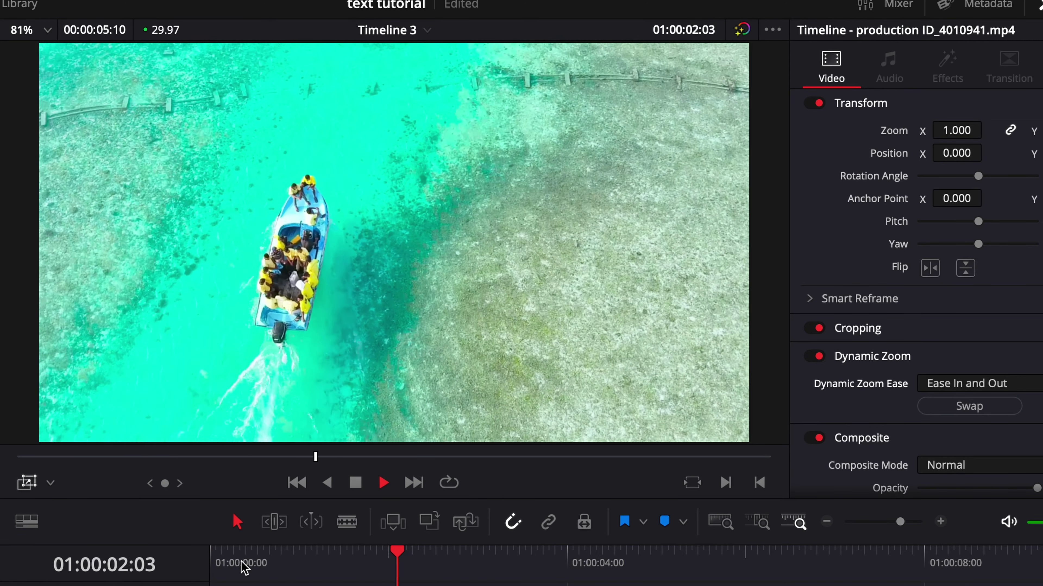
key(space)
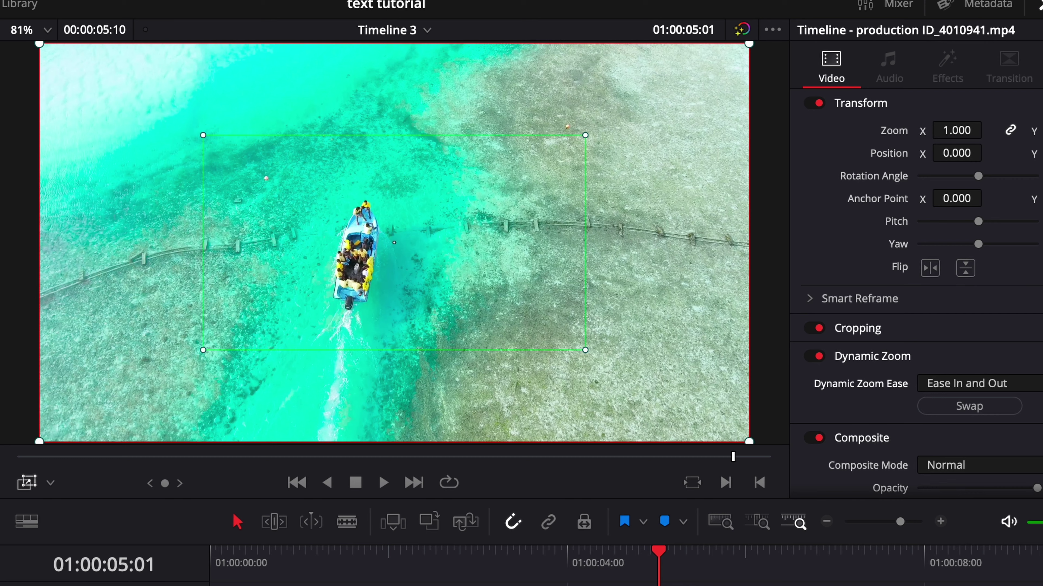
click(816, 359)
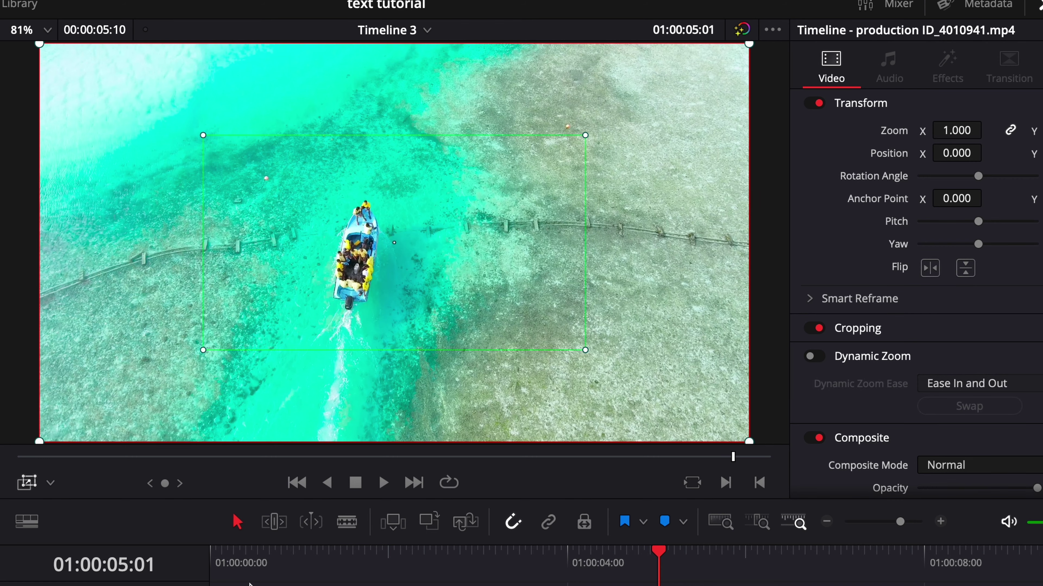
Replay the clip without Dynamic Zoom from its first frame, then move to the clip's last frame
key(Home)
key(space)
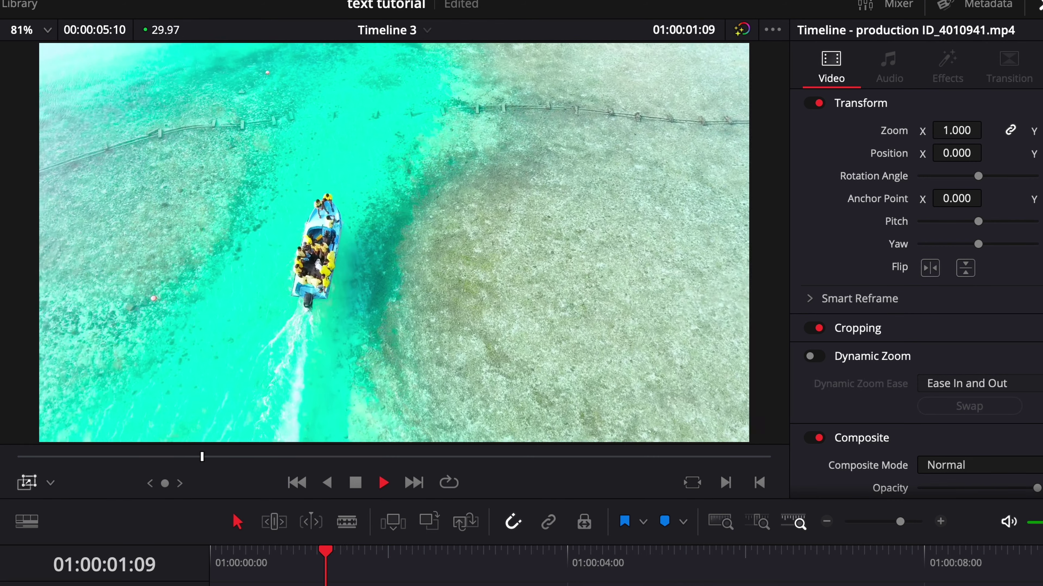
key(space)
key(Home)
key(space)
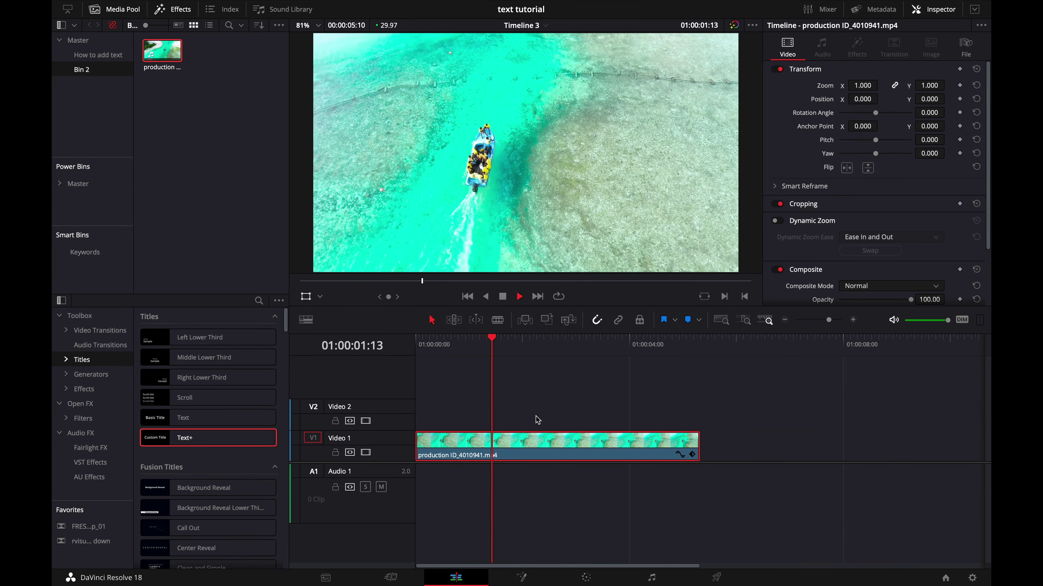
drag(457, 346, 400, 413)
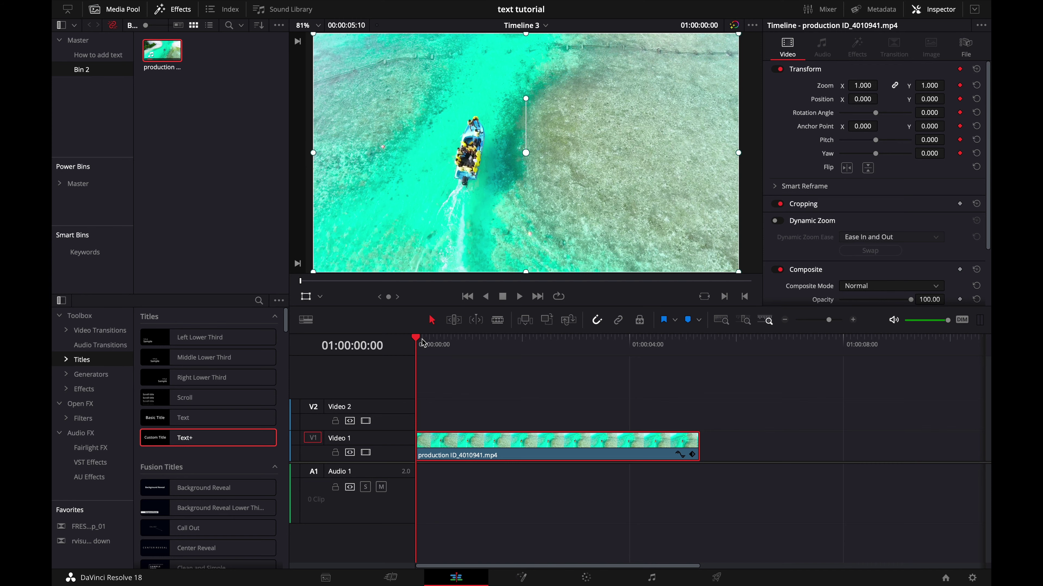
click(697, 349)
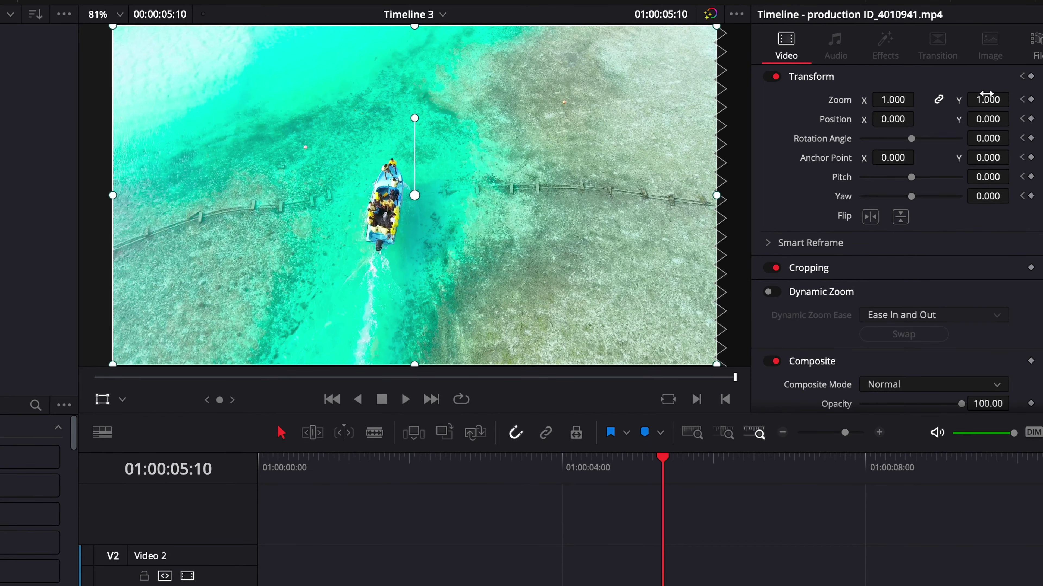
Set Zoom to 1.790 at the clip's last frame, then scrub to the start and play the animation
drag(986, 95, 1041, 101)
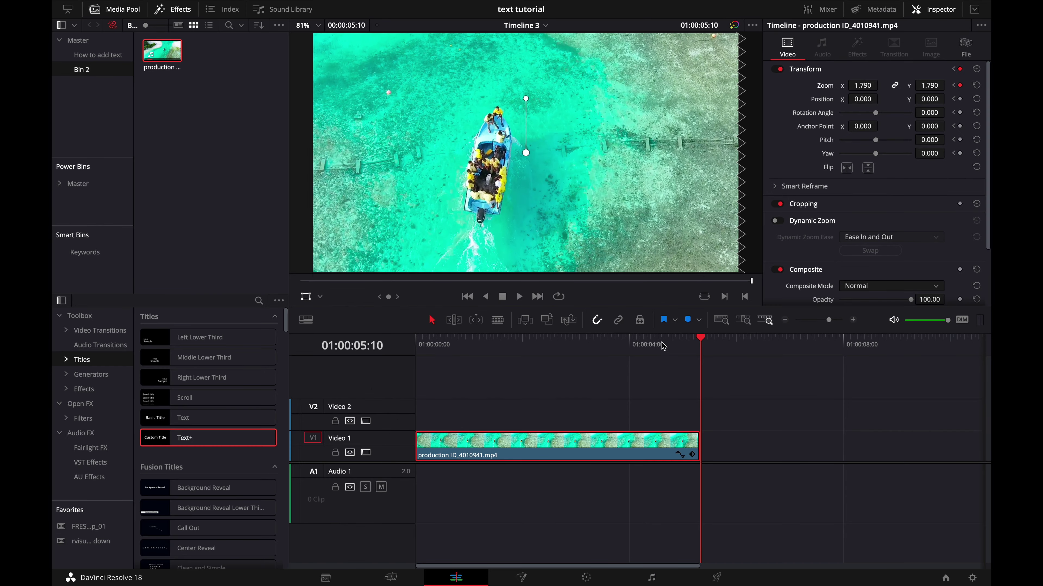
drag(663, 341, 393, 365)
key(space)
At 01:00:01:05 set Zoom to 1.520 and Position X to 317, then play from the start
click(477, 340)
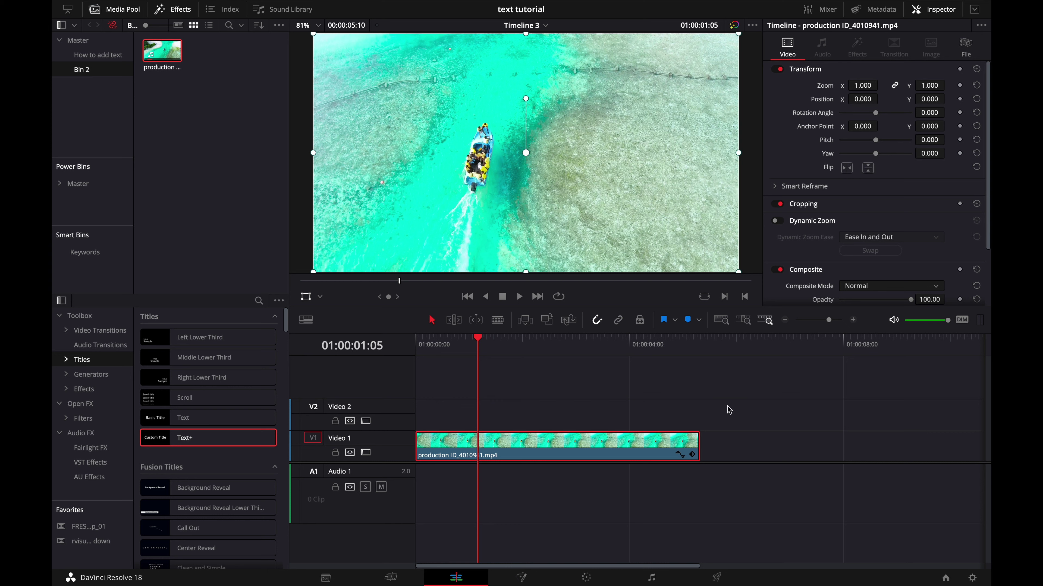
mouse_move(930, 85)
mouse_down()
mouse_move(953, 85)
mouse_move(931, 88)
mouse_up()
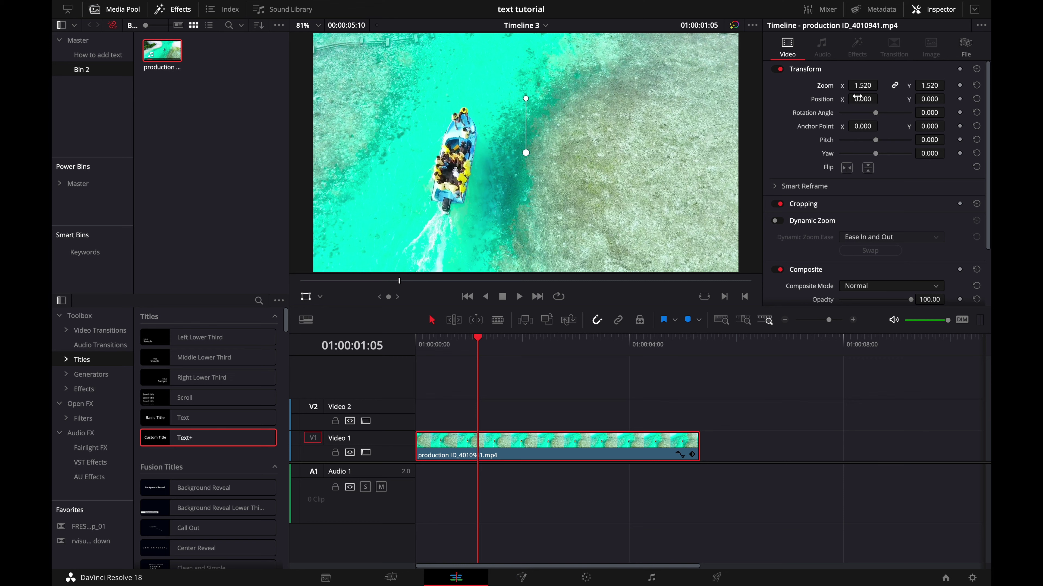
drag(858, 97, 565, 289)
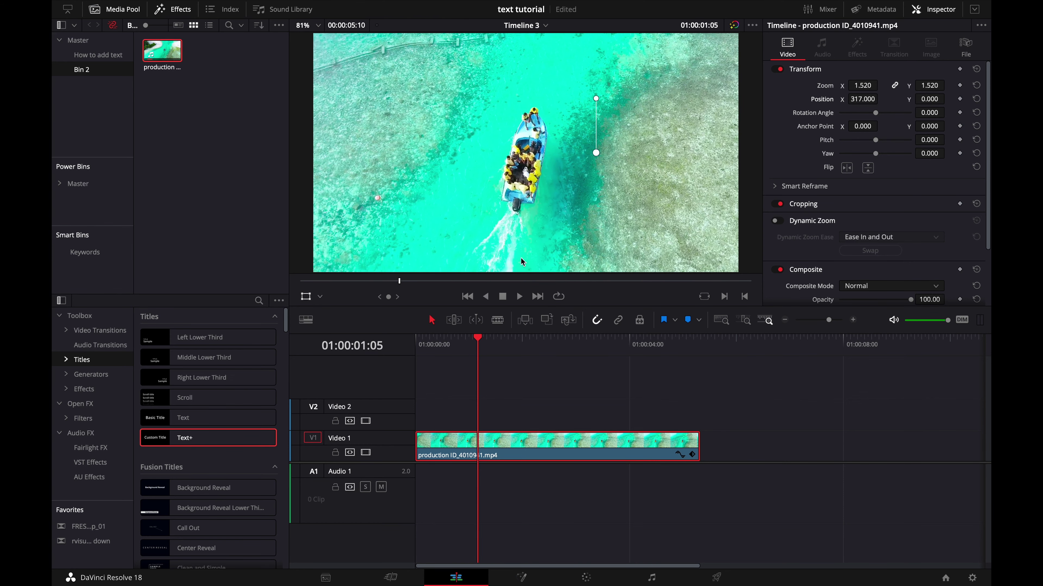
key(Home)
key(space)
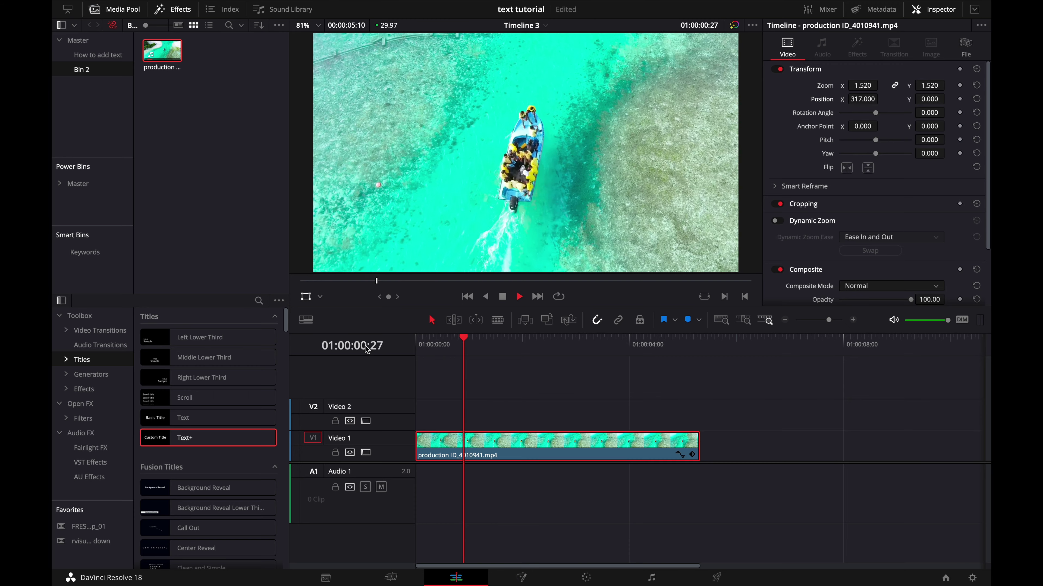